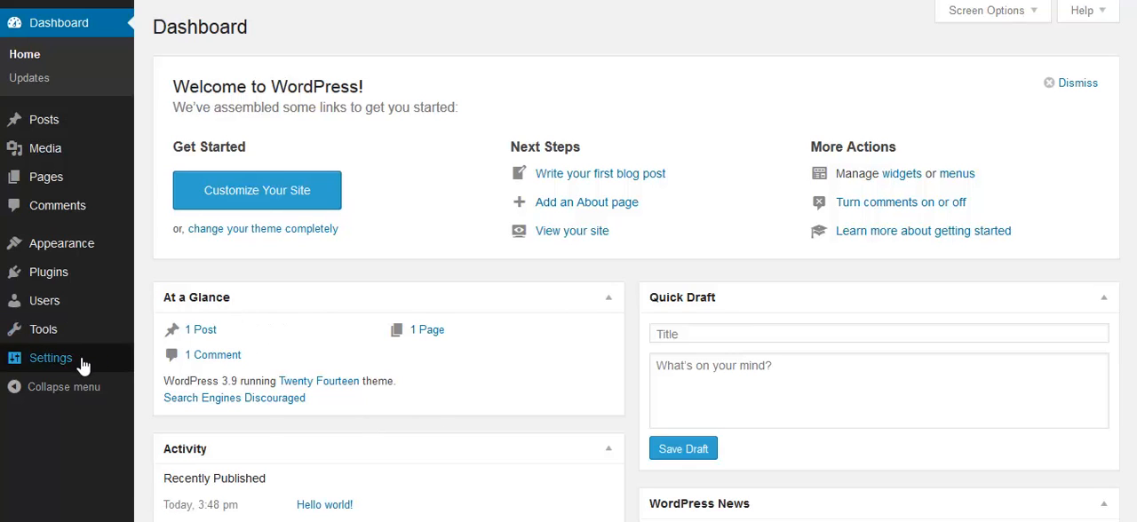
- Set the site's permalink structure to Post name and save the permalink settings
{"action": "mouse_move", "coordinate": [78, 366]}
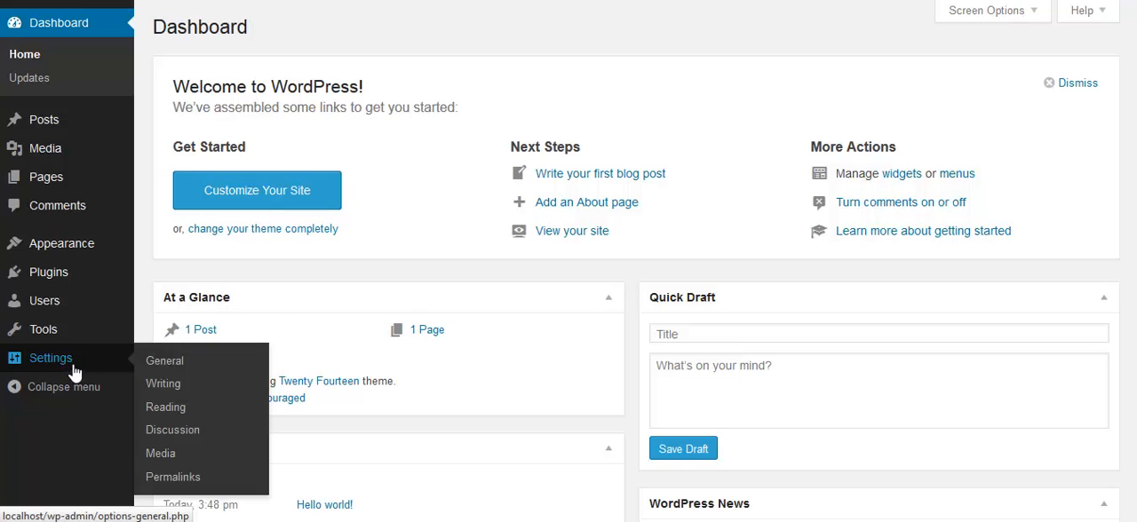
{"action": "left_click", "coordinate": [174, 479]}
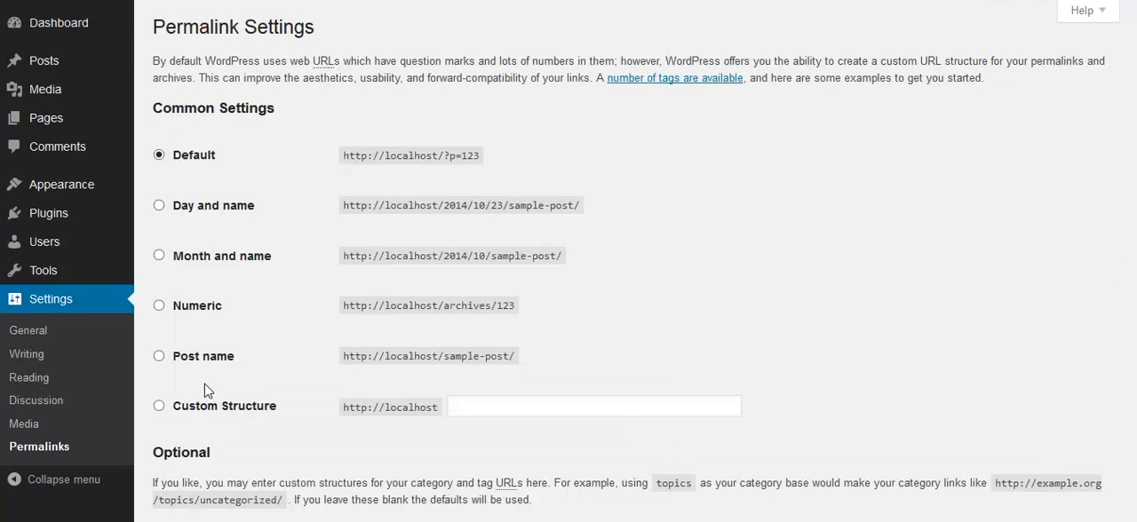
{"action": "left_click", "coordinate": [171, 362]}
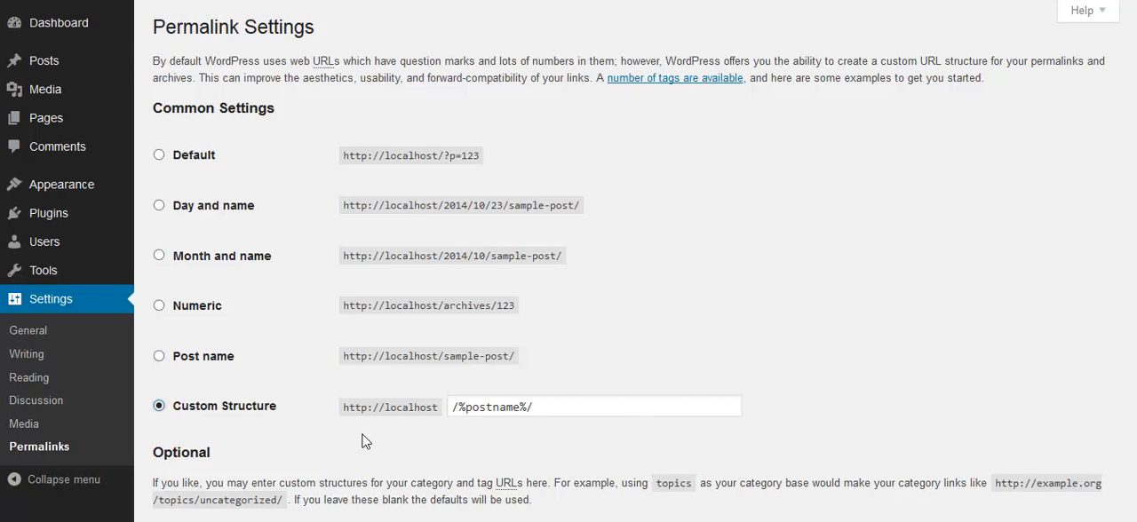
{"action": "scroll", "coordinate": [365, 439], "scroll_direction": "down", "scroll_amount": 2}
{"action": "left_click", "coordinate": [232, 459]}
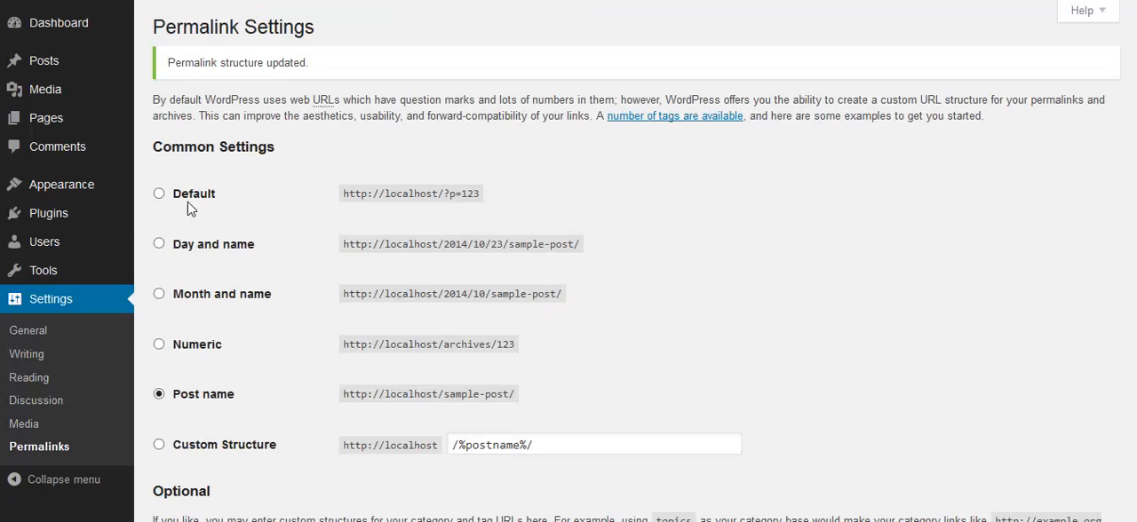
- Activate the Twenty Twelve theme for the site
{"action": "mouse_move", "coordinate": [27, 193]}
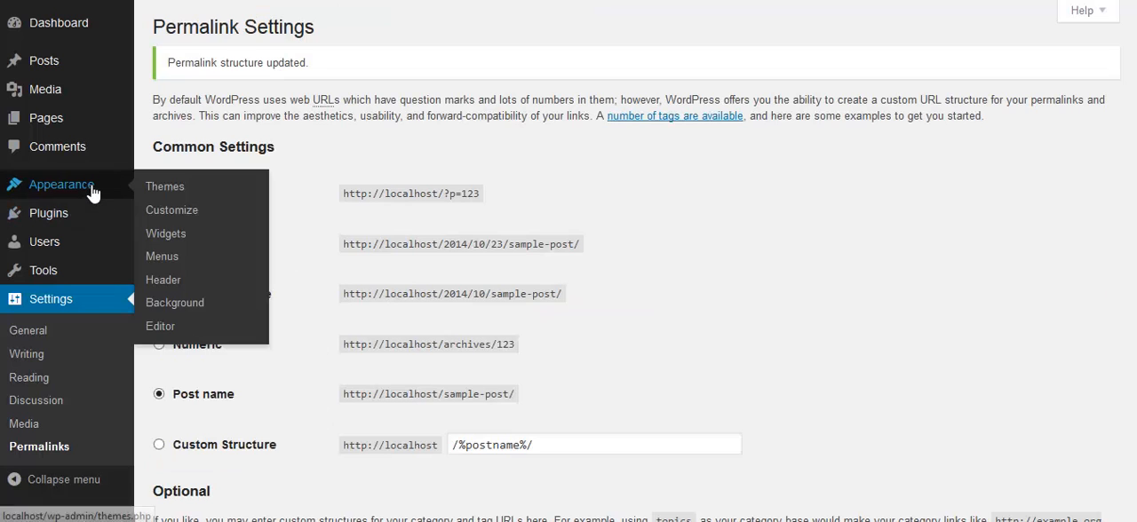
{"action": "left_click", "coordinate": [163, 192]}
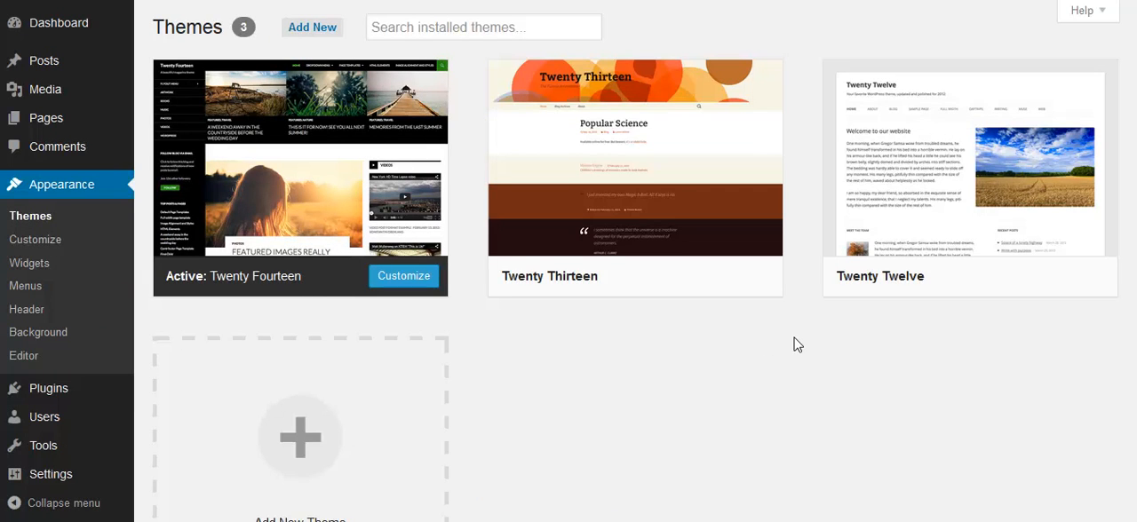
{"action": "mouse_move", "coordinate": [967, 246]}
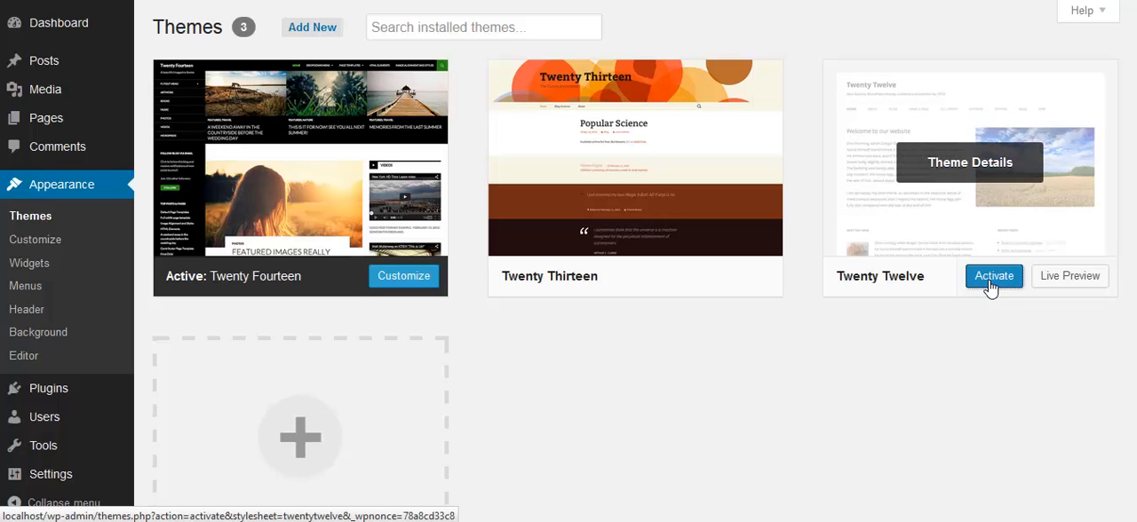
{"action": "left_click", "coordinate": [992, 276]}
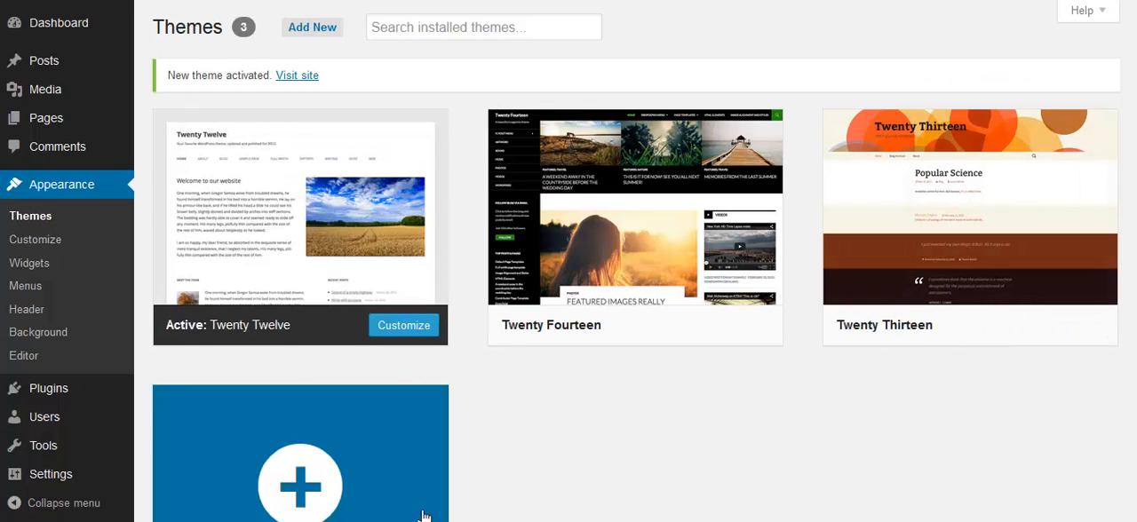
- Install a new plugin from the uploaded file wp-graphic-studio.zip and activate it
{"action": "mouse_move", "coordinate": [44, 389]}
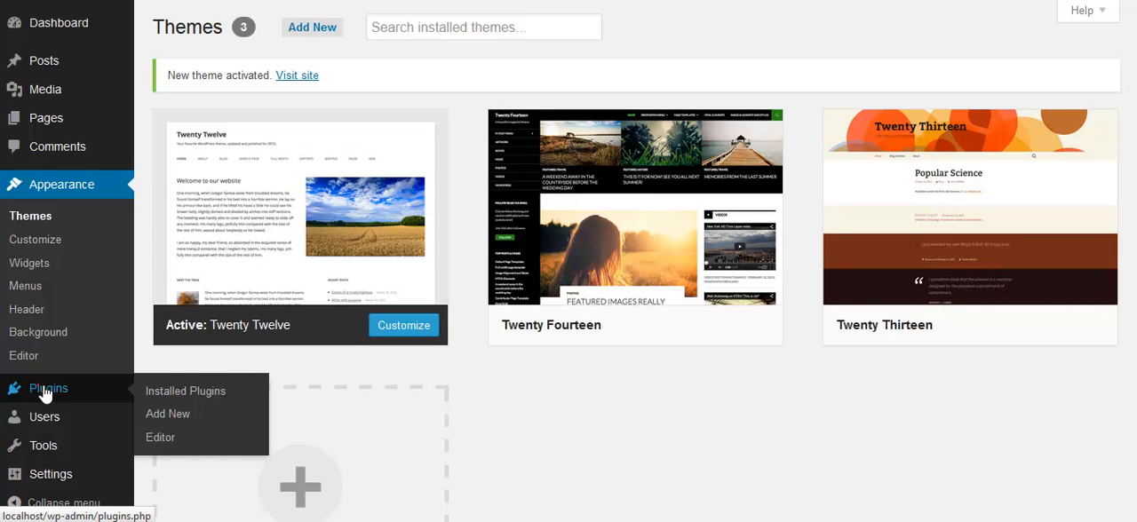
{"action": "left_click", "coordinate": [44, 391]}
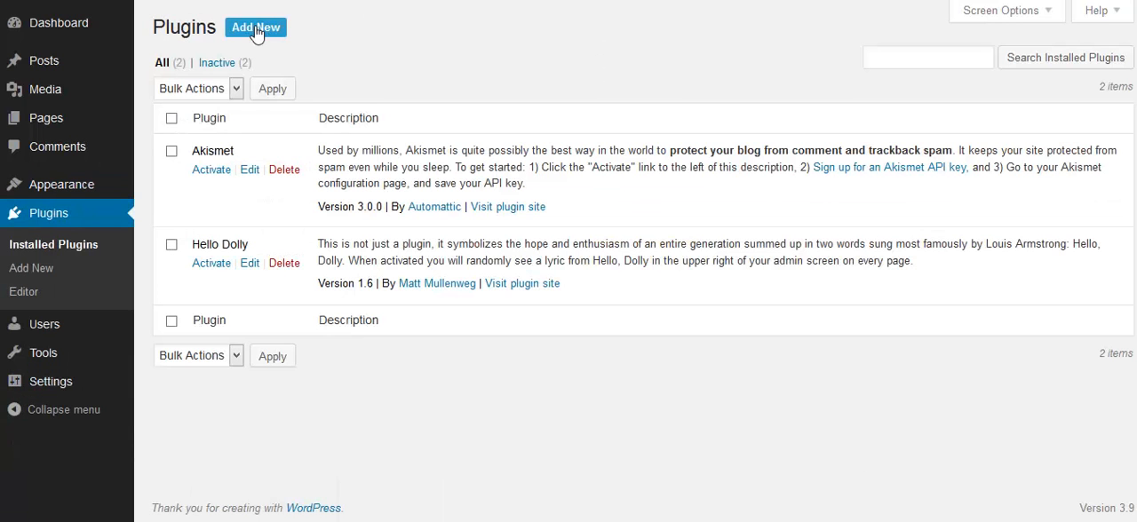
{"action": "left_click", "coordinate": [256, 28]}
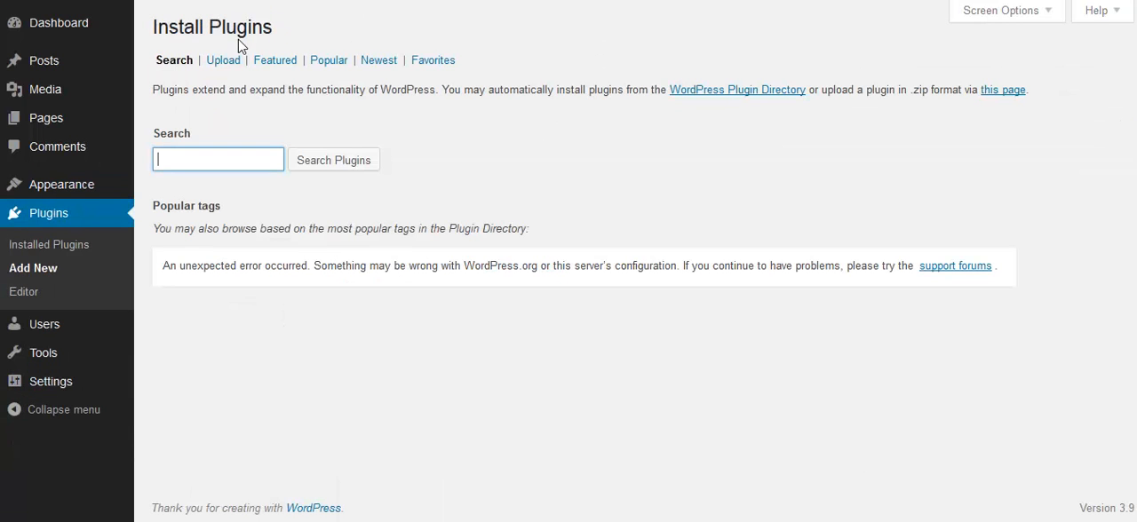
{"action": "left_click", "coordinate": [222, 58]}
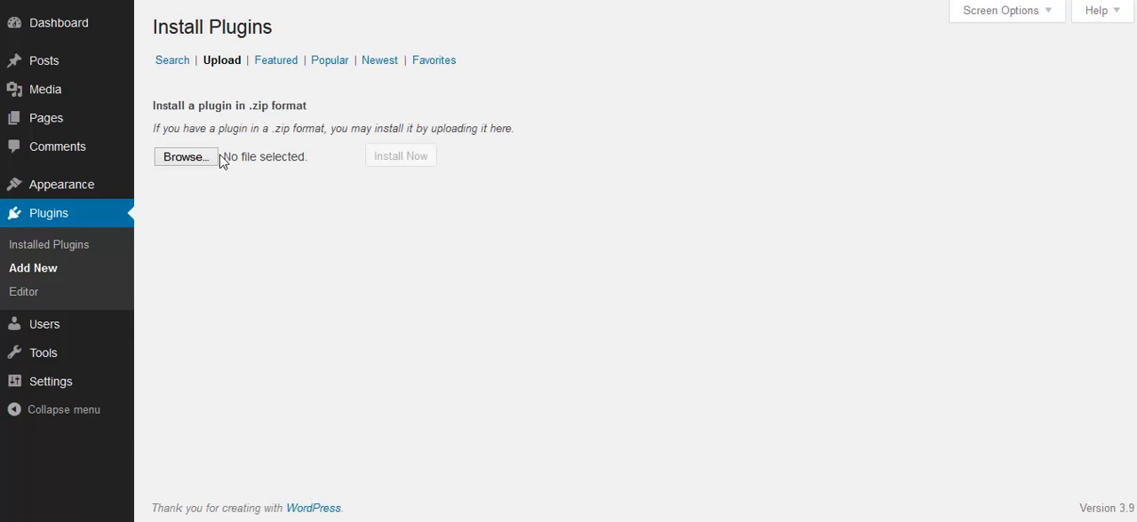
{"action": "left_click", "coordinate": [213, 158]}
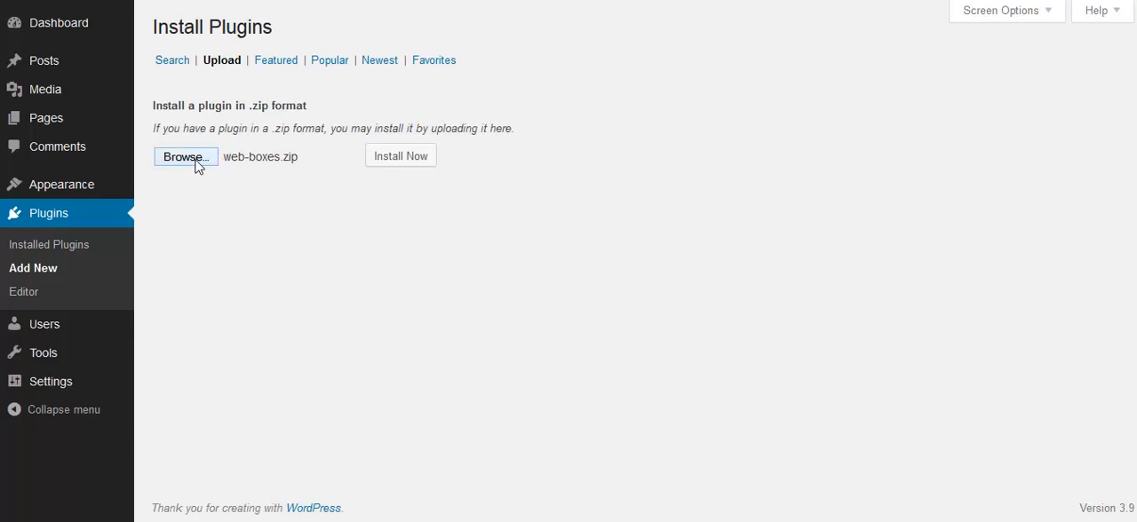
{"action": "left_click", "coordinate": [198, 167]}
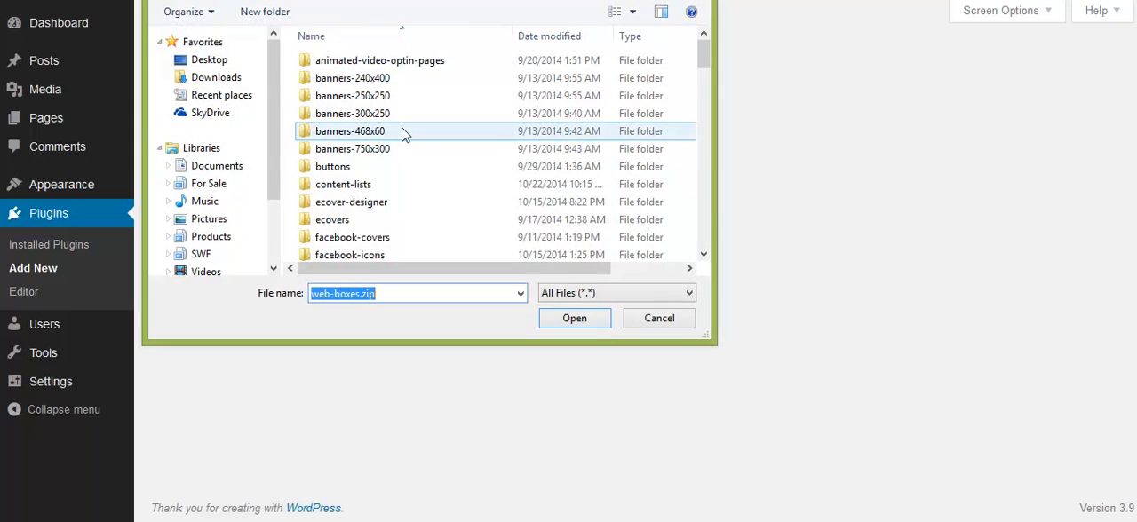
{"action": "scroll", "coordinate": [398, 133], "scroll_direction": "down", "scroll_amount": 12}
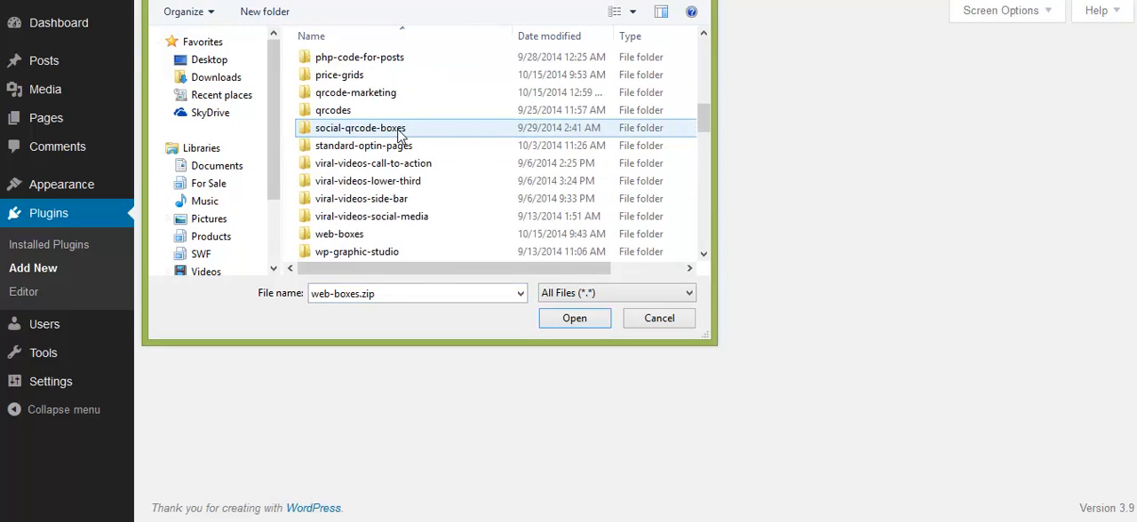
{"action": "scroll", "coordinate": [398, 133], "scroll_direction": "down", "scroll_amount": 15}
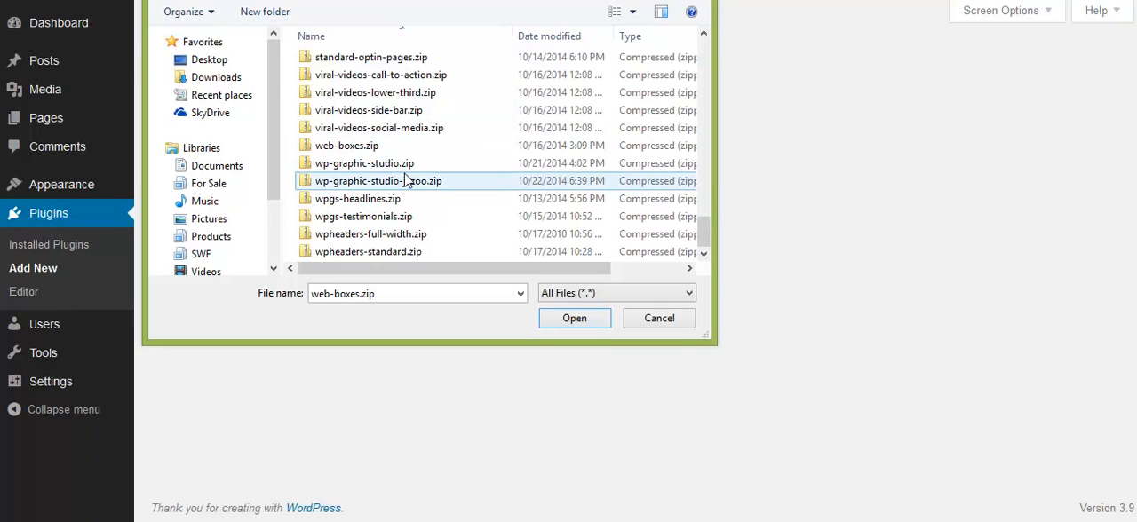
{"action": "double_click", "coordinate": [407, 165]}
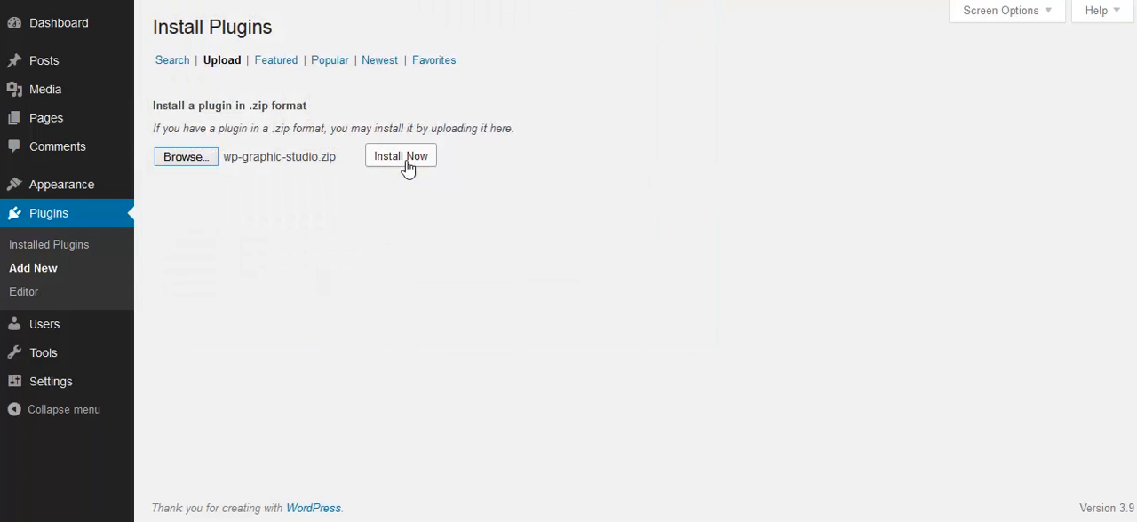
{"action": "left_click", "coordinate": [407, 169]}
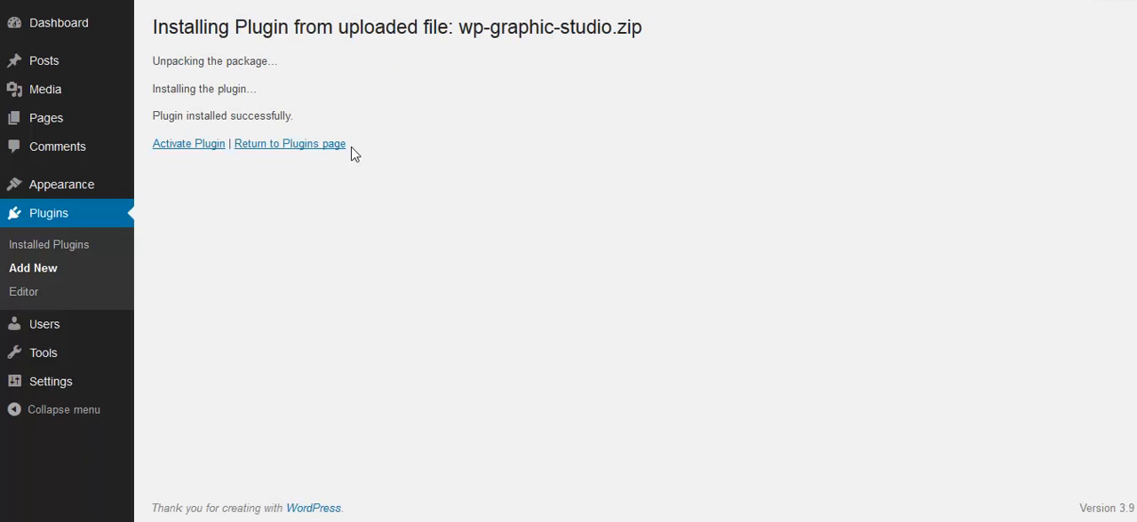
{"action": "left_click", "coordinate": [189, 145]}
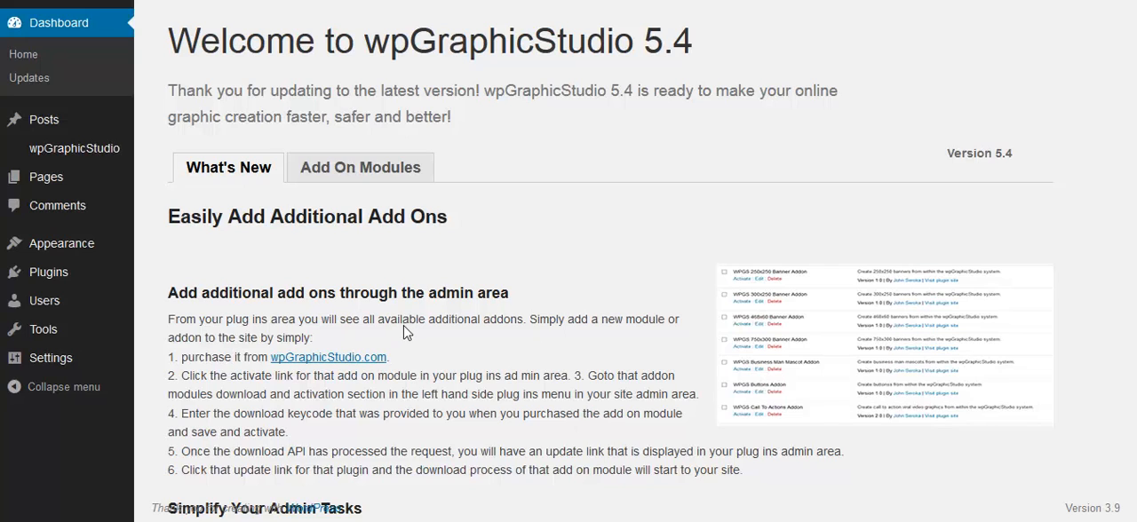
- Install the logos add-on plugin from the uploaded file logos.zip and activate it
{"action": "left_click", "coordinate": [66, 273]}
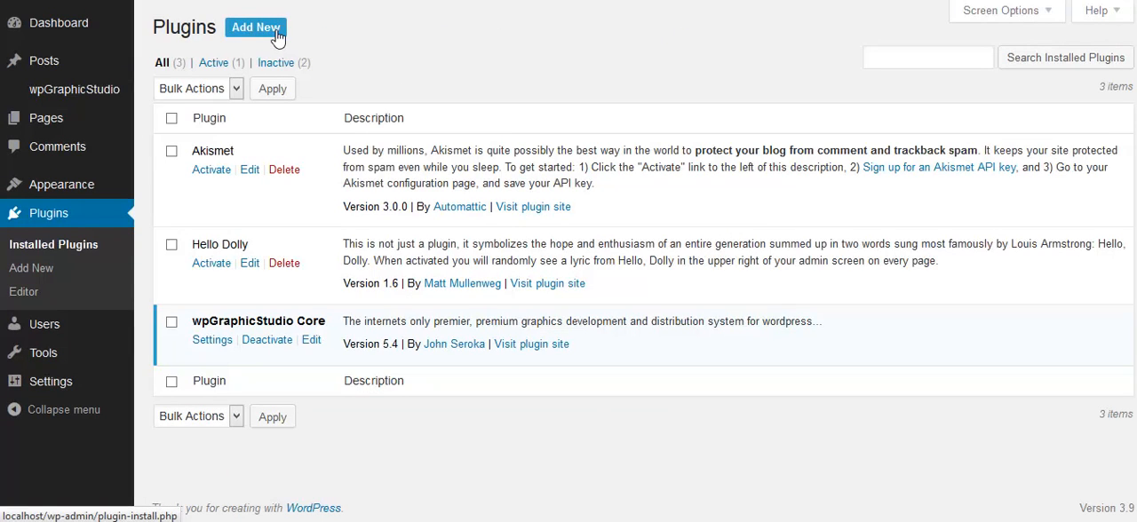
{"action": "left_click", "coordinate": [277, 32]}
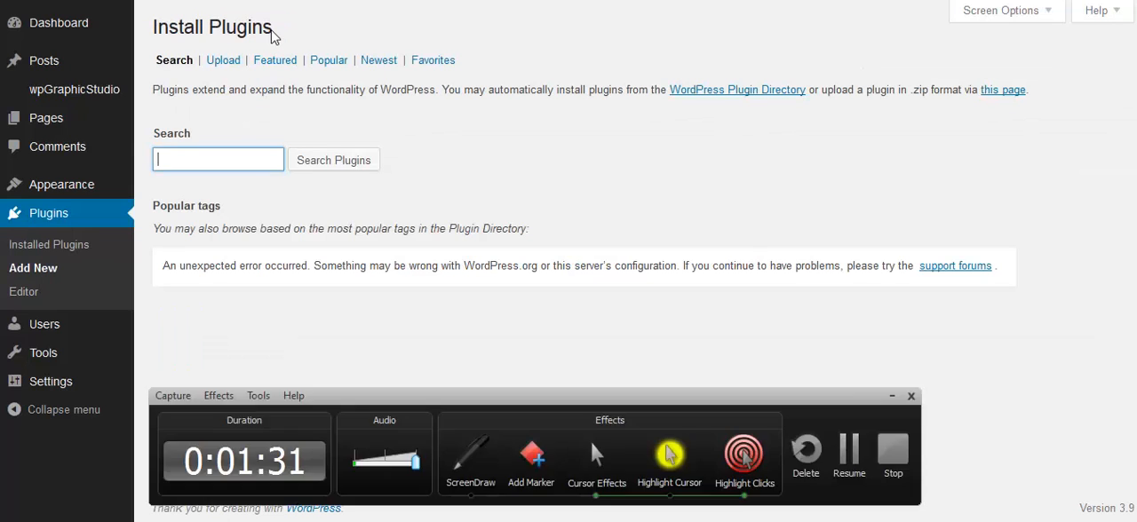
{"action": "left_click", "coordinate": [236, 63]}
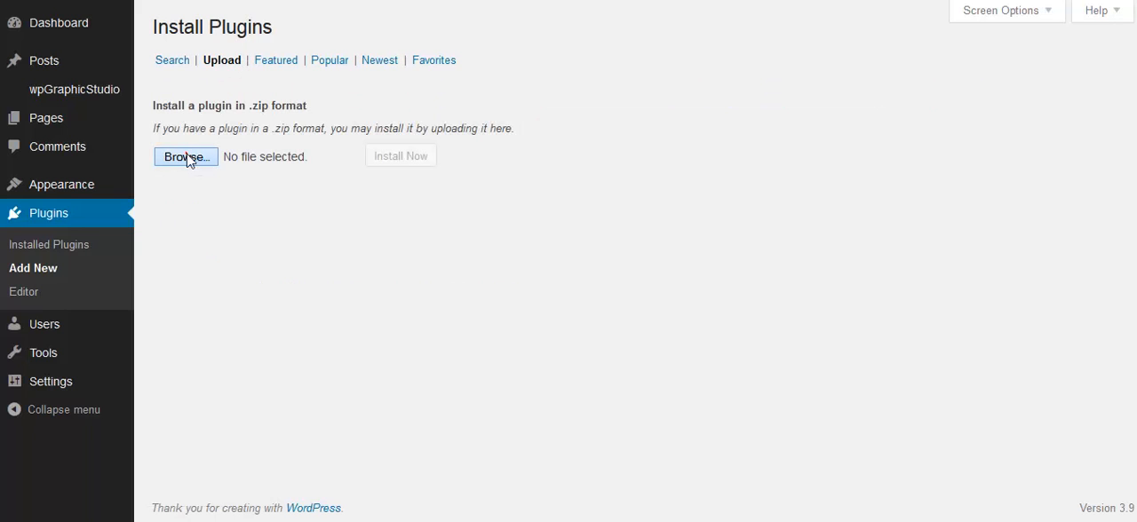
{"action": "left_click", "coordinate": [186, 156]}
{"action": "scroll", "coordinate": [415, 183], "scroll_direction": "down", "scroll_amount": 12}
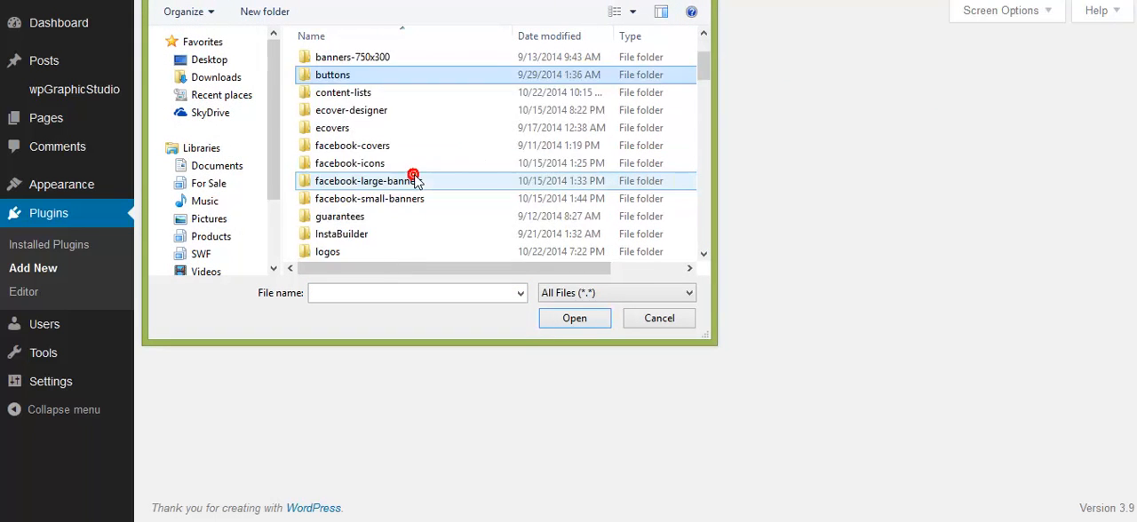
{"action": "scroll", "coordinate": [415, 182], "scroll_direction": "down", "scroll_amount": 3}
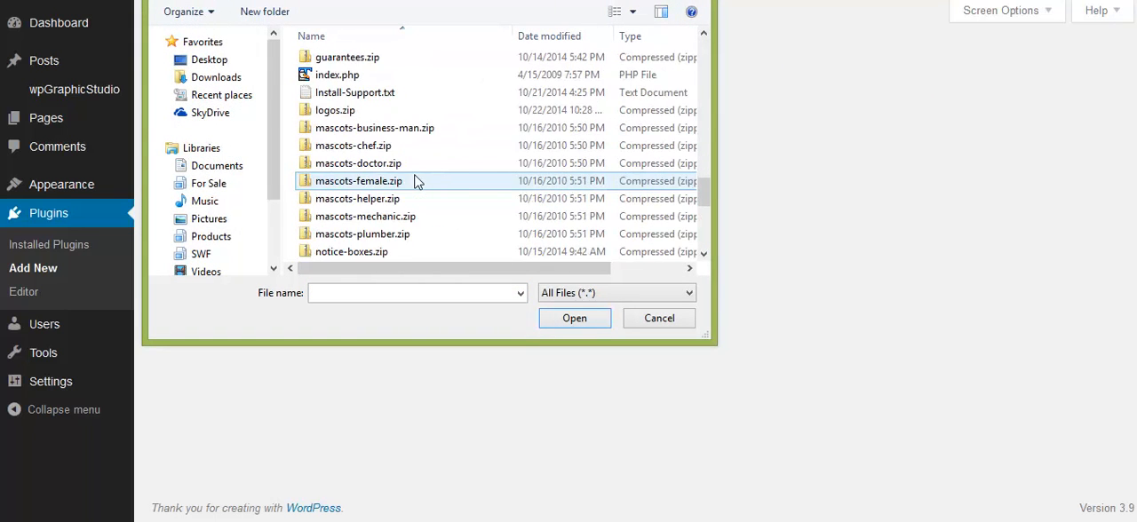
{"action": "scroll", "coordinate": [415, 181], "scroll_direction": "up", "scroll_amount": 1}
{"action": "double_click", "coordinate": [344, 162]}
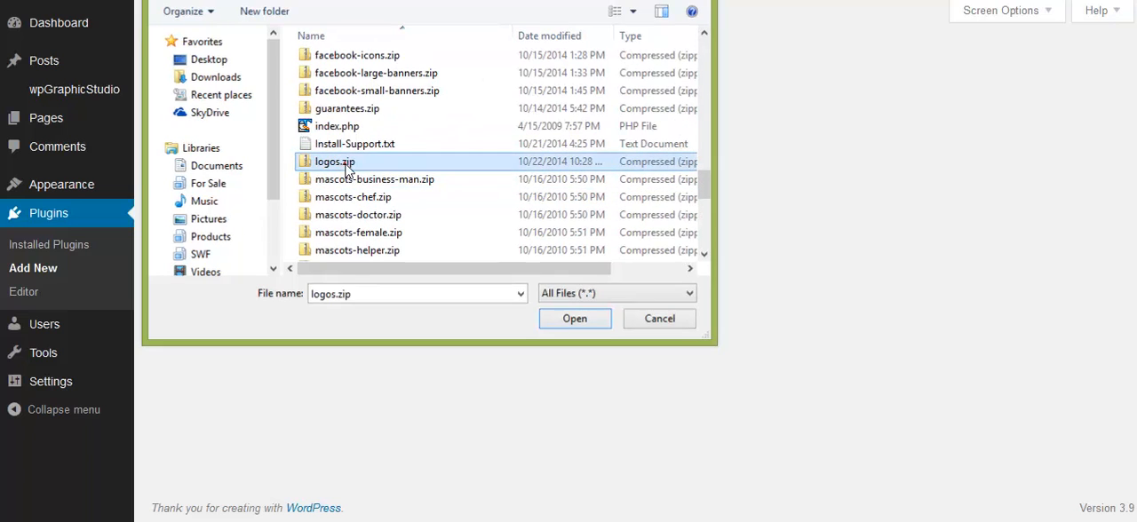
{"action": "left_click", "coordinate": [386, 162]}
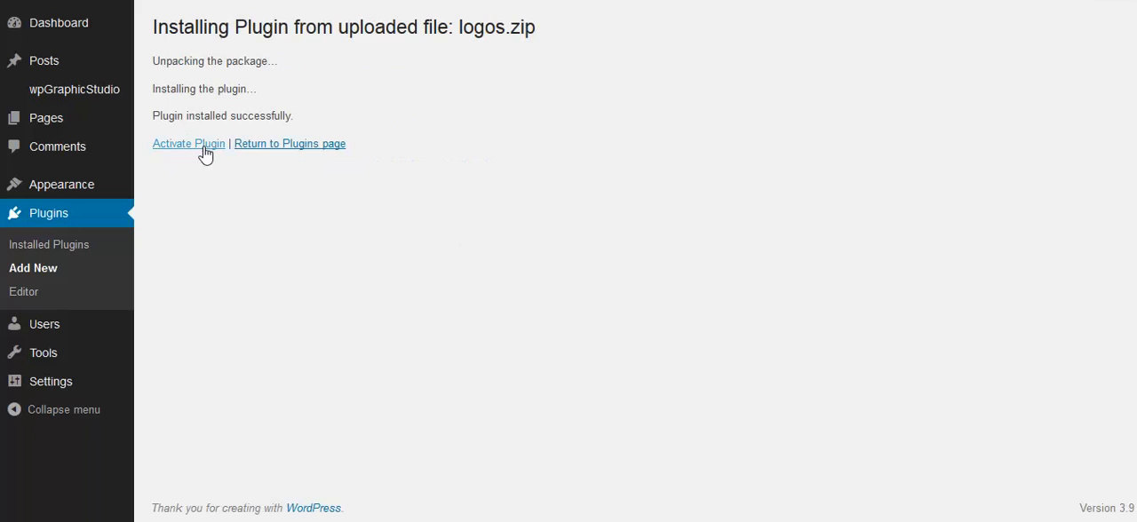
{"action": "left_click", "coordinate": [206, 146]}
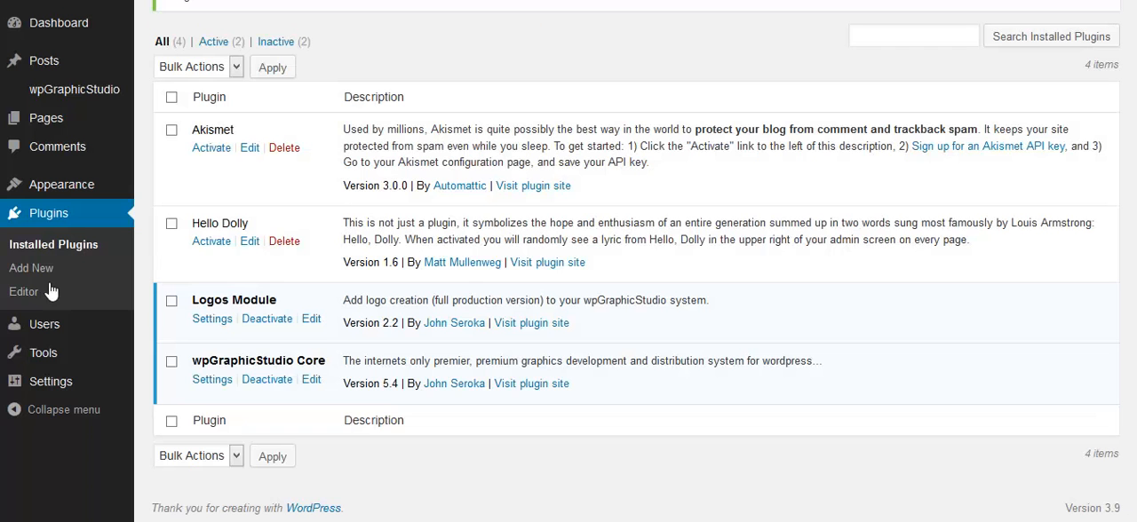
- Set the Create Graphic page's template to Full-width Page Template, No Sidebar and update the page
{"action": "mouse_move", "coordinate": [131, 183]}
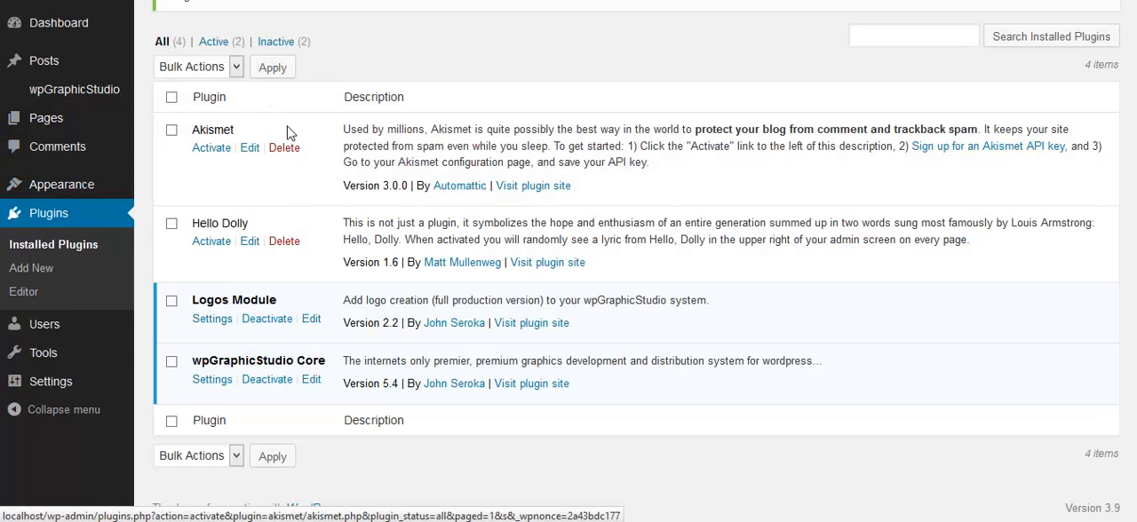
{"action": "mouse_move", "coordinate": [58, 131]}
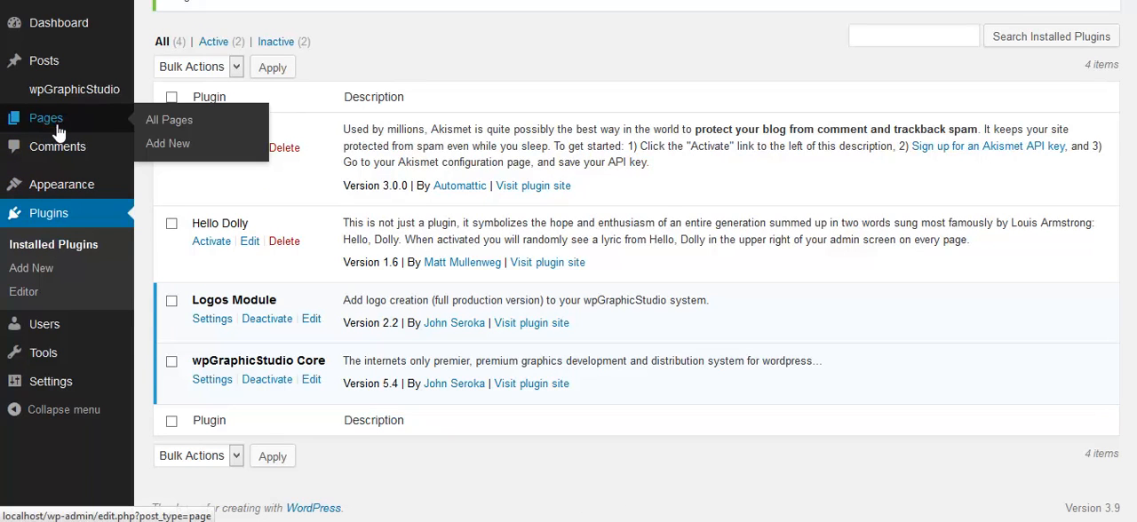
{"action": "left_click", "coordinate": [58, 131]}
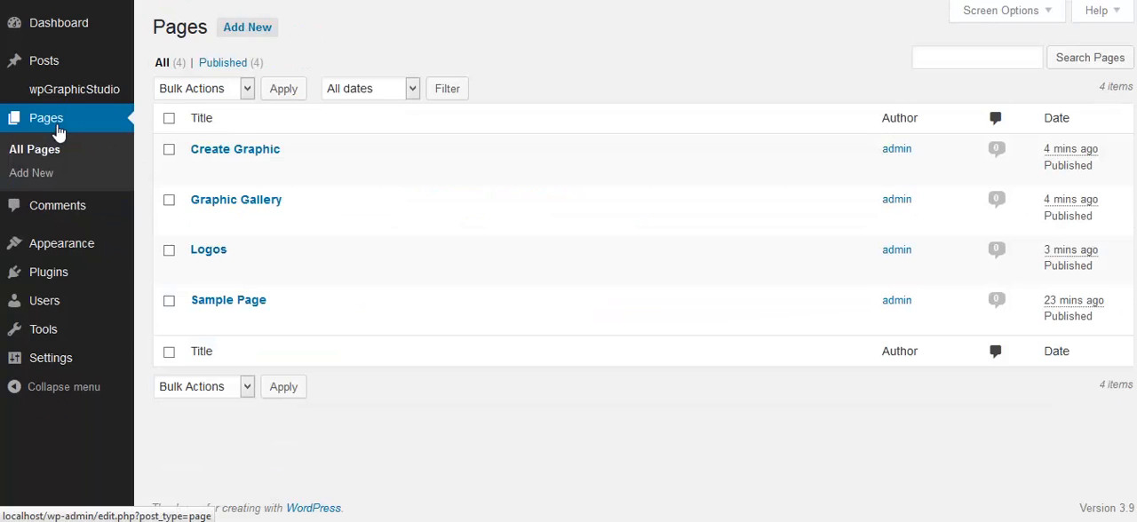
{"action": "mouse_move", "coordinate": [368, 279]}
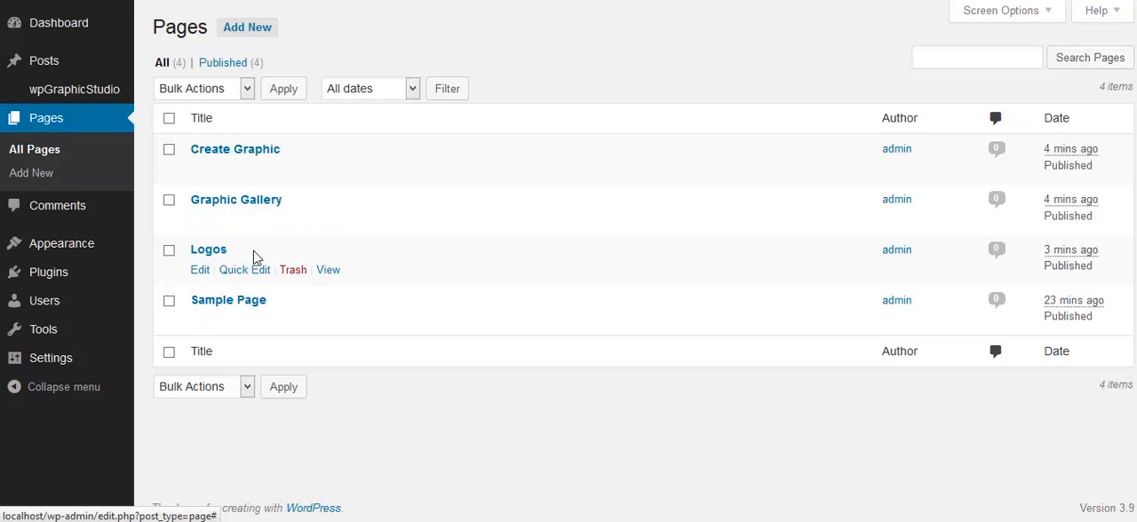
{"action": "mouse_move", "coordinate": [210, 208]}
{"action": "mouse_move", "coordinate": [259, 152]}
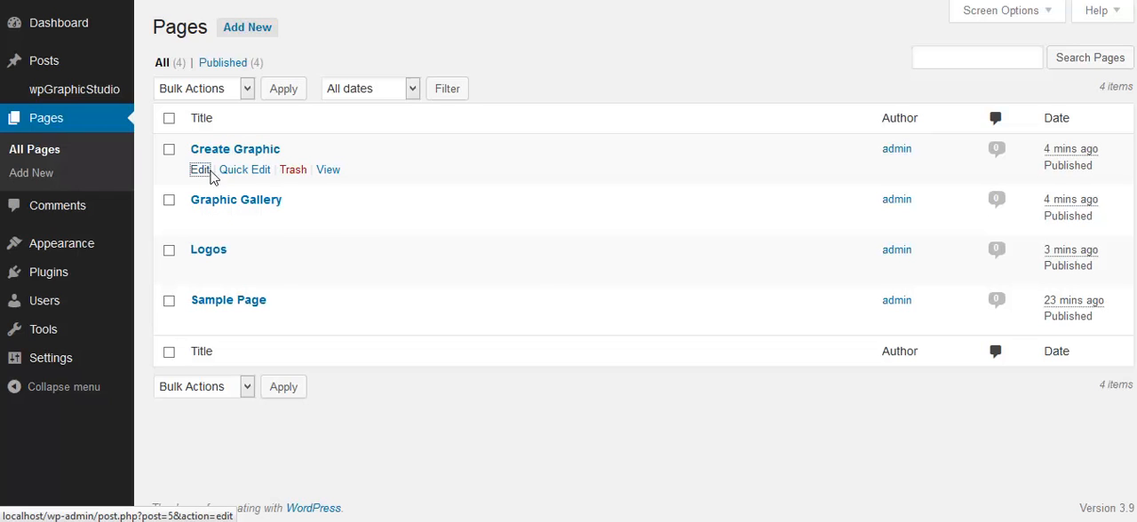
{"action": "left_click", "coordinate": [201, 170]}
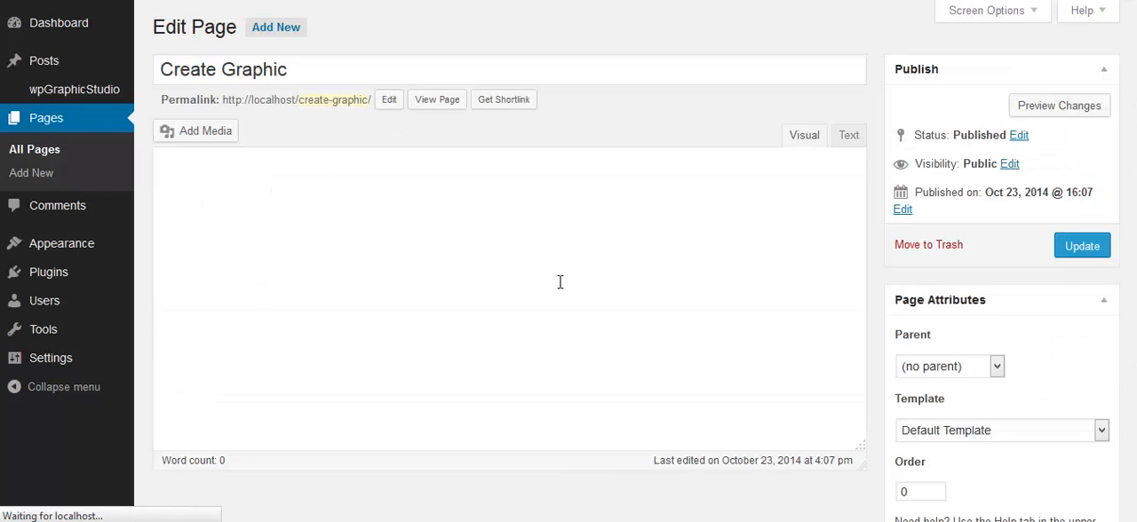
{"action": "scroll", "coordinate": [559, 282], "scroll_direction": "down", "scroll_amount": 2}
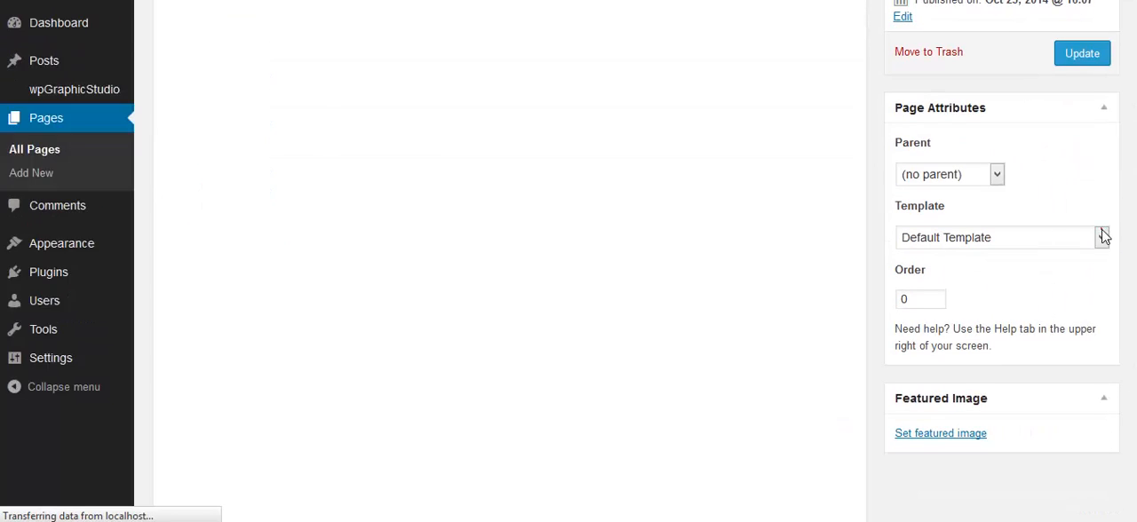
{"action": "left_click", "coordinate": [1102, 236]}
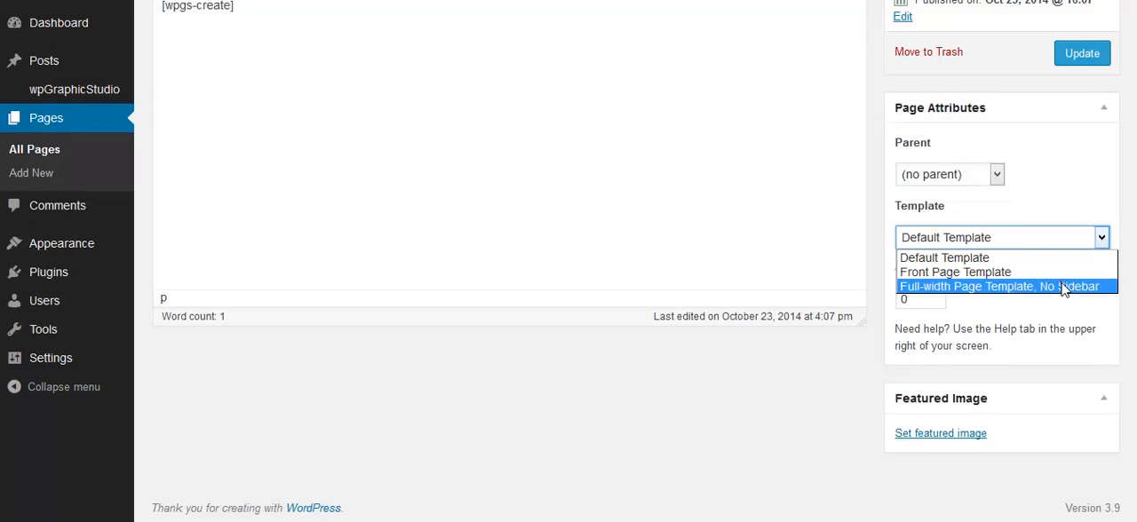
{"action": "left_click", "coordinate": [1065, 286]}
{"action": "left_click", "coordinate": [1067, 62]}
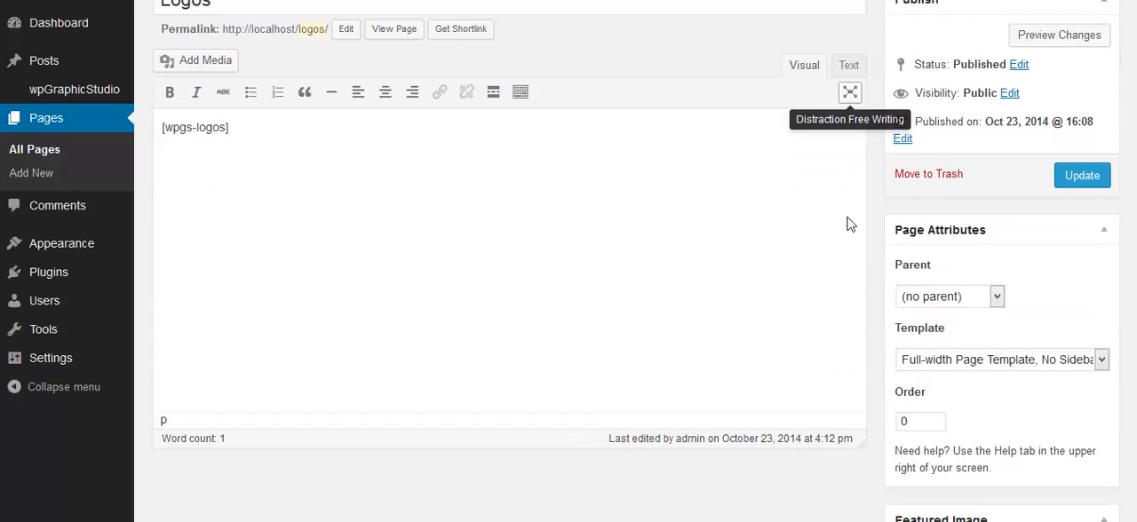
{"action": "scroll", "coordinate": [848, 224], "scroll_direction": "down", "scroll_amount": 2}
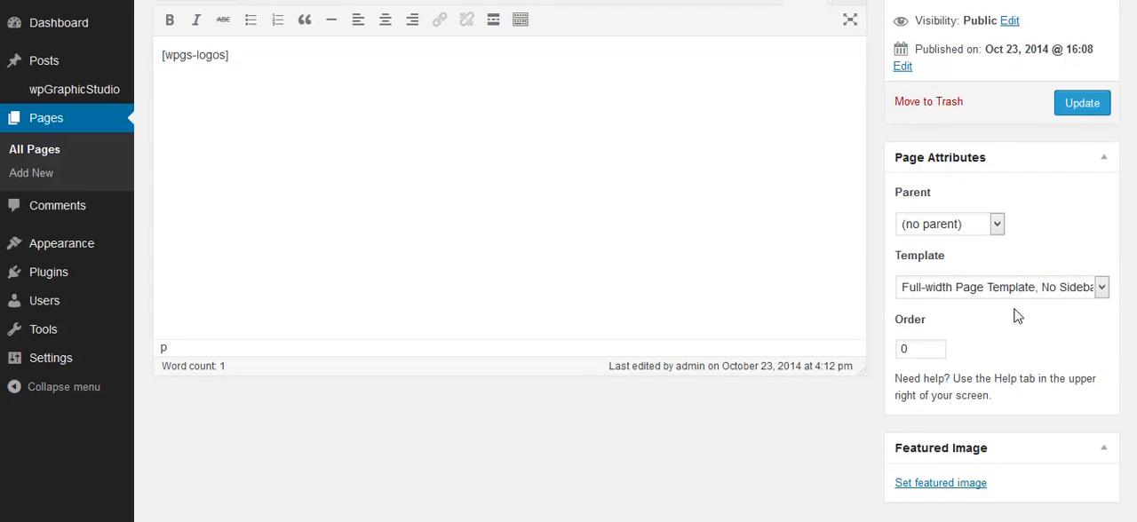
{"action": "scroll", "coordinate": [1040, 293], "scroll_direction": "up", "scroll_amount": 5}
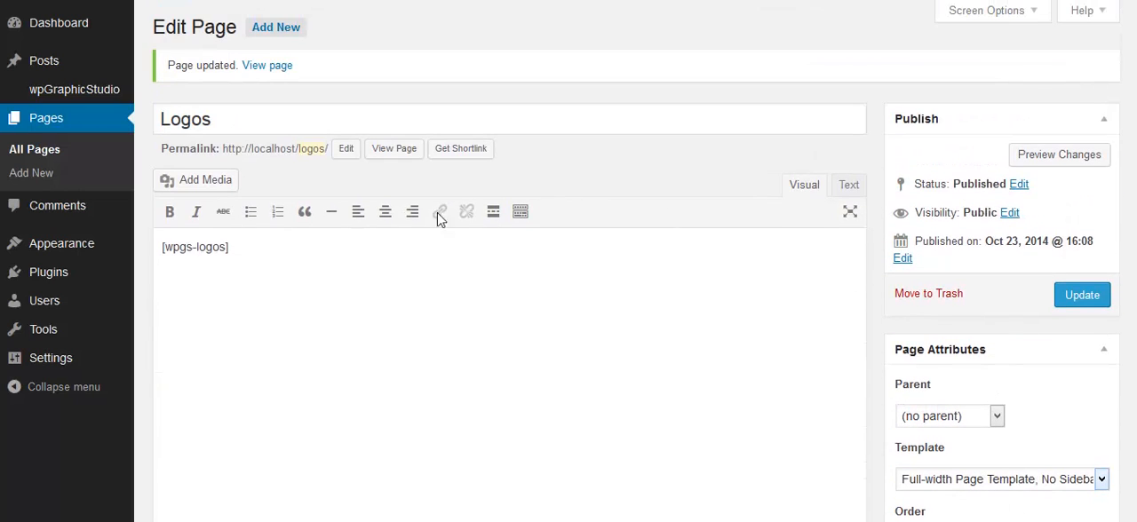
- Create the navigation menu Menu 1 without the Sample Page item and save it as the theme's Primary Menu
{"action": "mouse_move", "coordinate": [67, 257]}
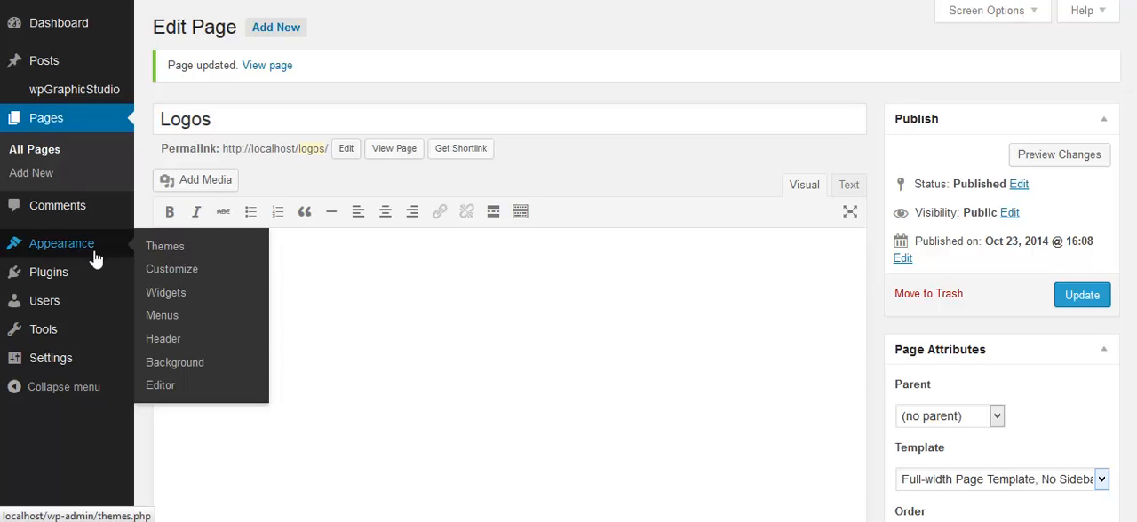
{"action": "left_click", "coordinate": [161, 318]}
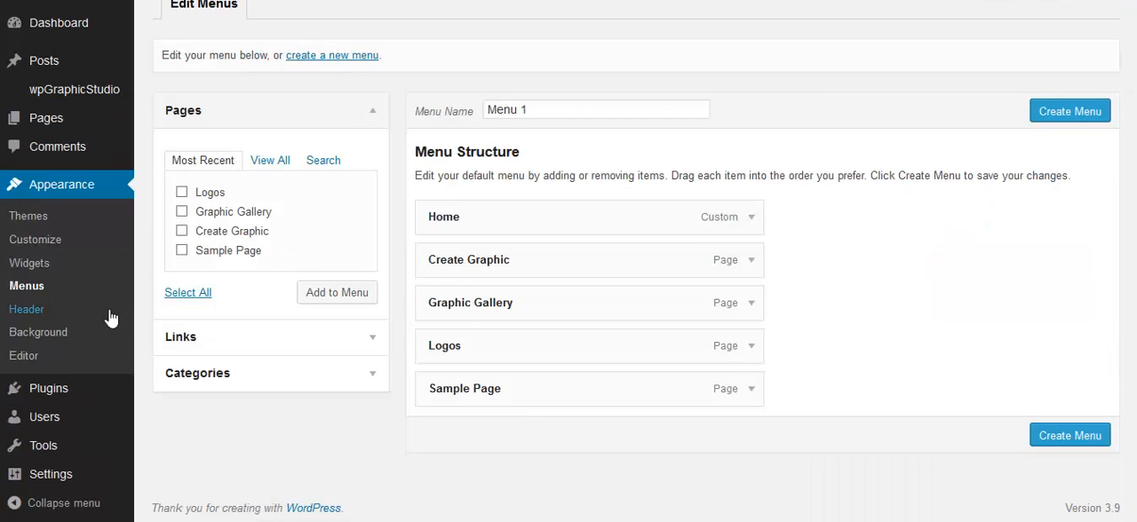
{"action": "left_click", "coordinate": [753, 389]}
{"action": "scroll", "coordinate": [533, 467], "scroll_direction": "down", "scroll_amount": 3}
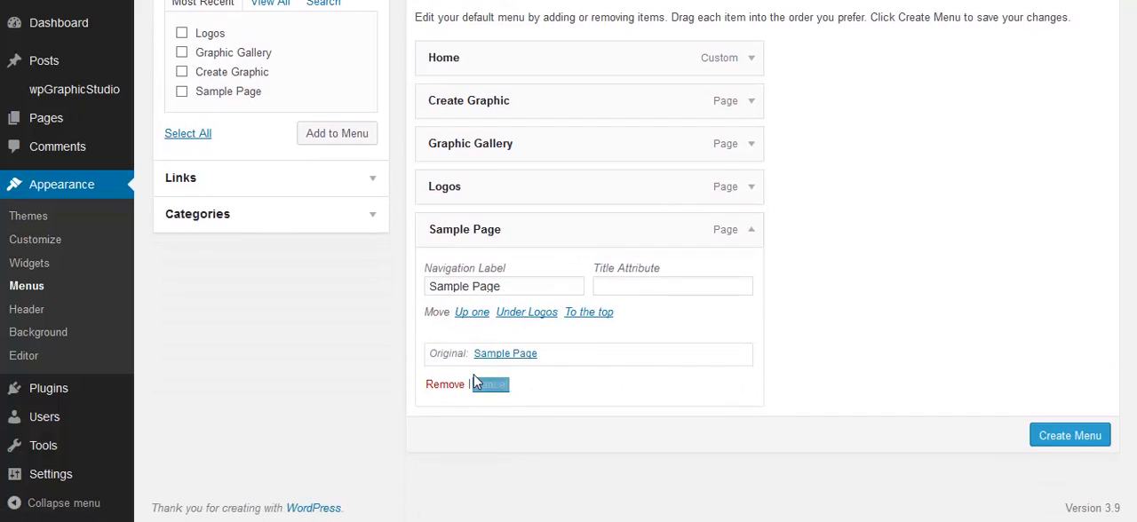
{"action": "left_click", "coordinate": [445, 386]}
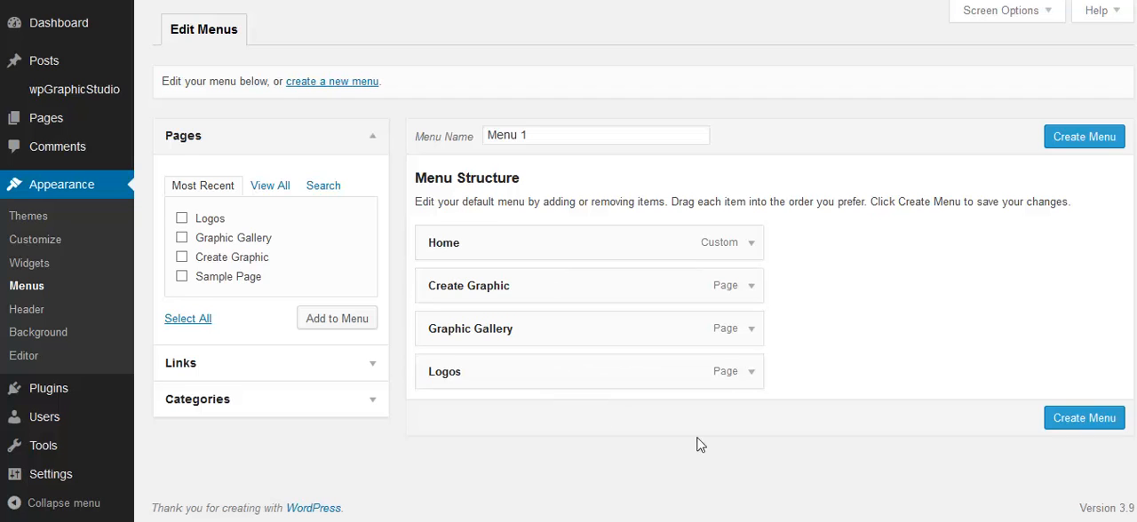
{"action": "left_click", "coordinate": [1065, 420]}
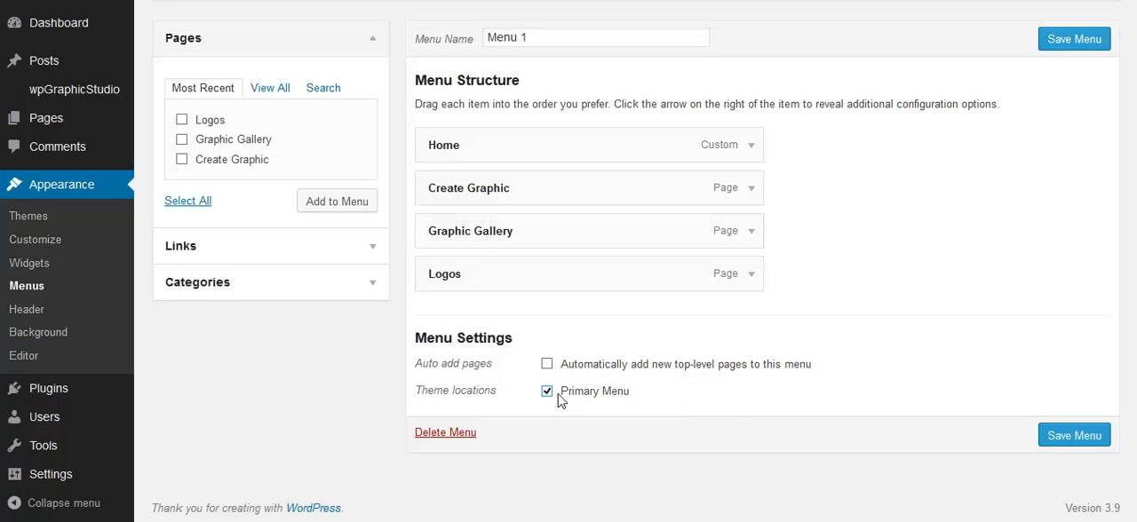
{"action": "left_click", "coordinate": [1050, 435]}
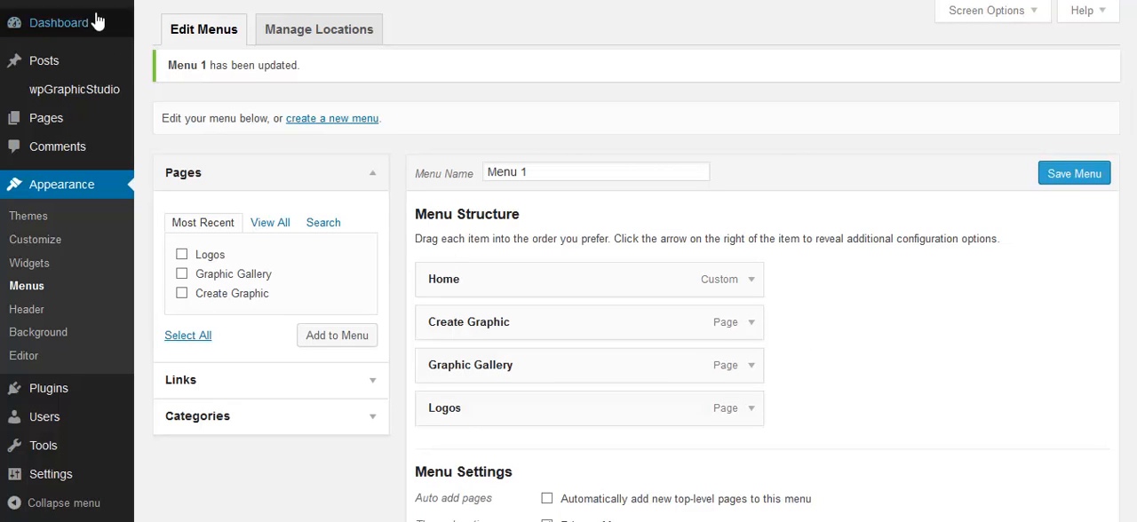
- Visit the live site and open the logo designer through the Logos banner on the Create Graphic page
{"action": "mouse_move", "coordinate": [84, 0]}
{"action": "left_click", "coordinate": [115, 26]}
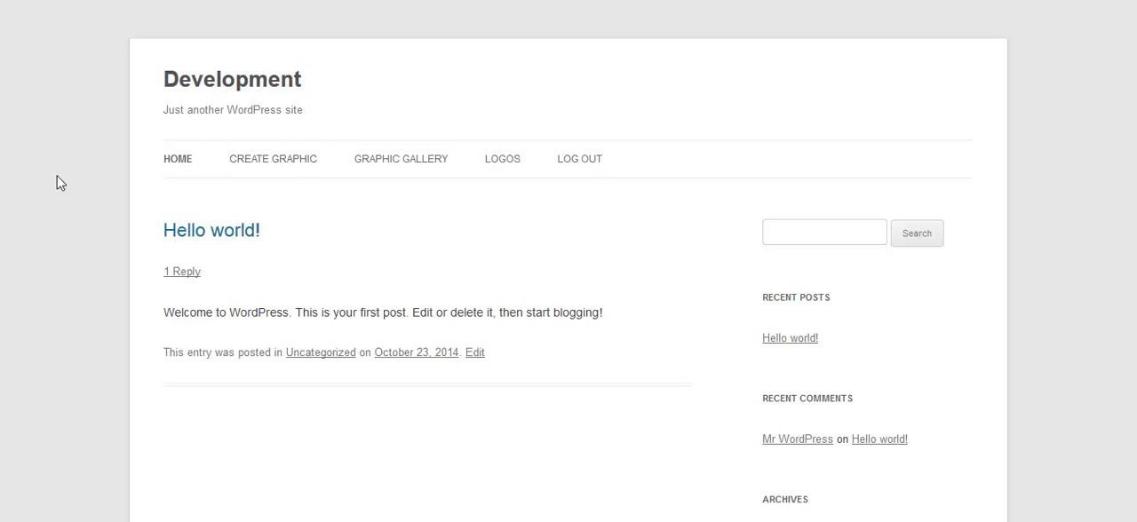
{"action": "left_click", "coordinate": [278, 164]}
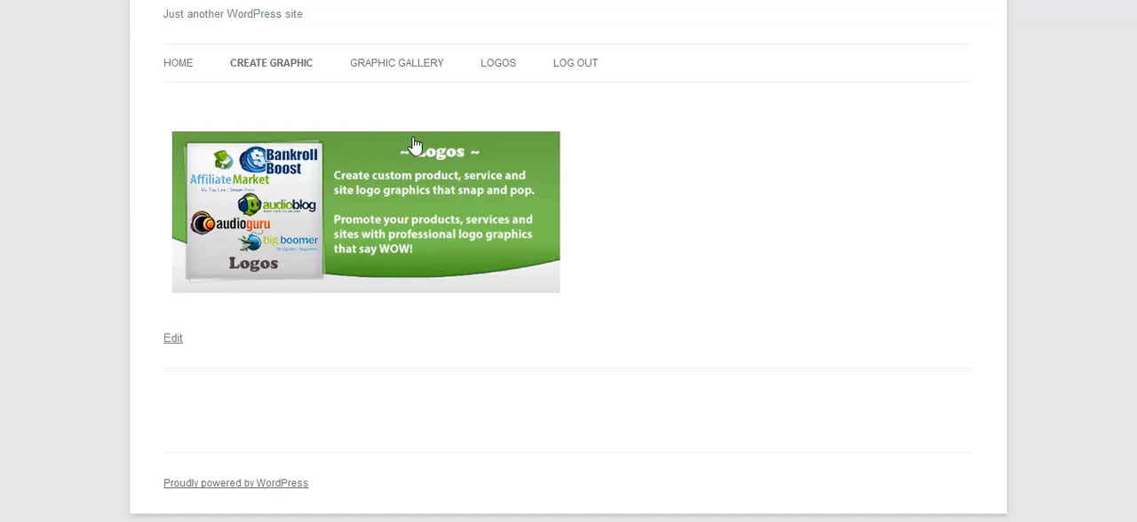
{"action": "left_click", "coordinate": [518, 195]}
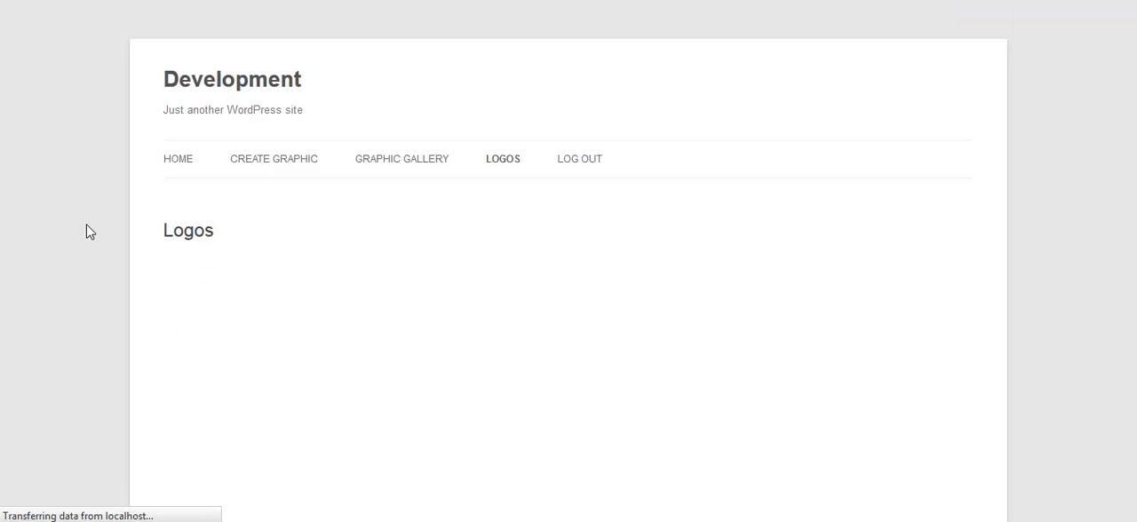
{"action": "scroll", "coordinate": [89, 232], "scroll_direction": "down", "scroll_amount": 2}
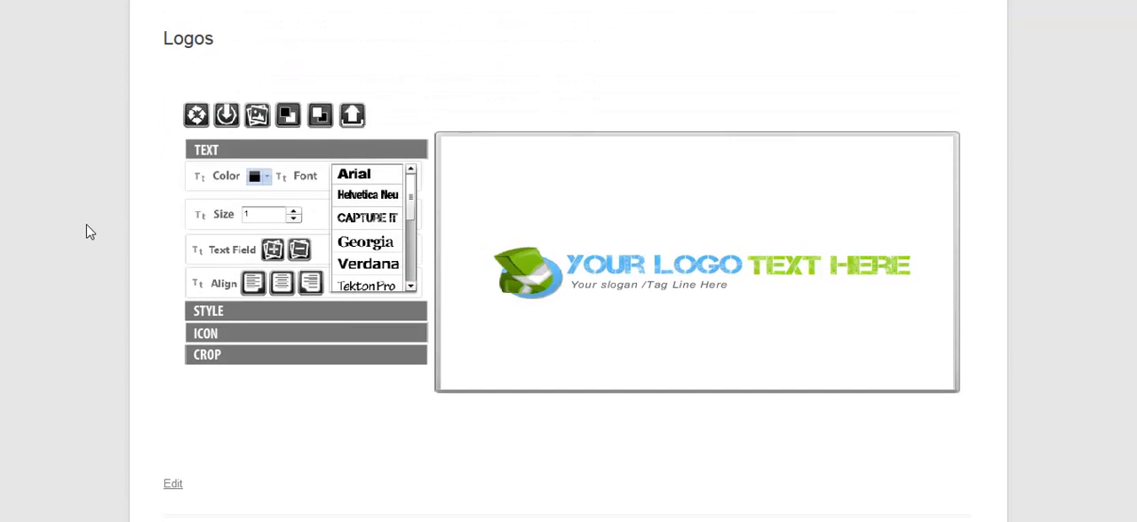